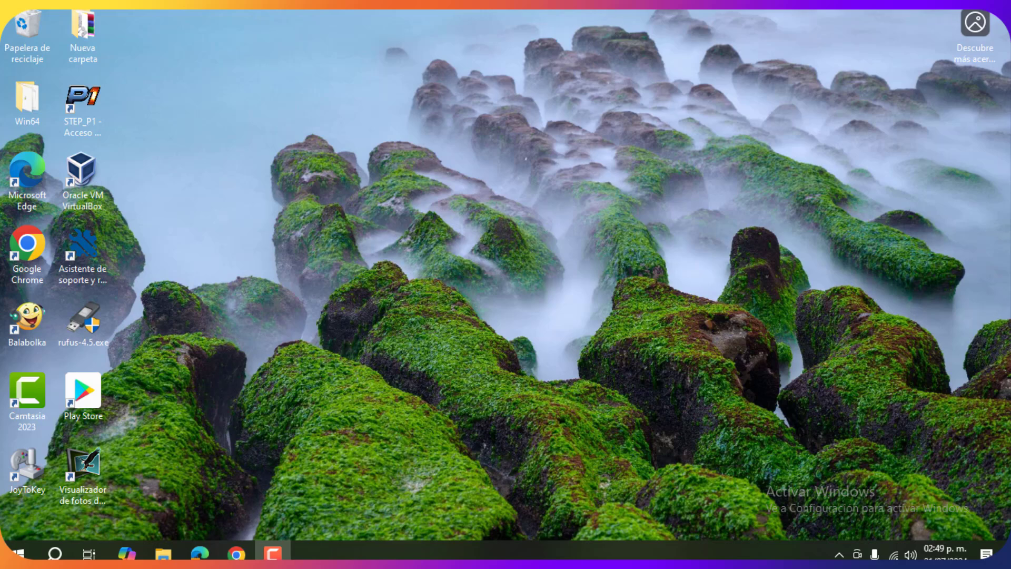
Step: Open the computer's properties from File Explorer's Este equipo view and bring up the advanced system settings
left_click(163, 553)
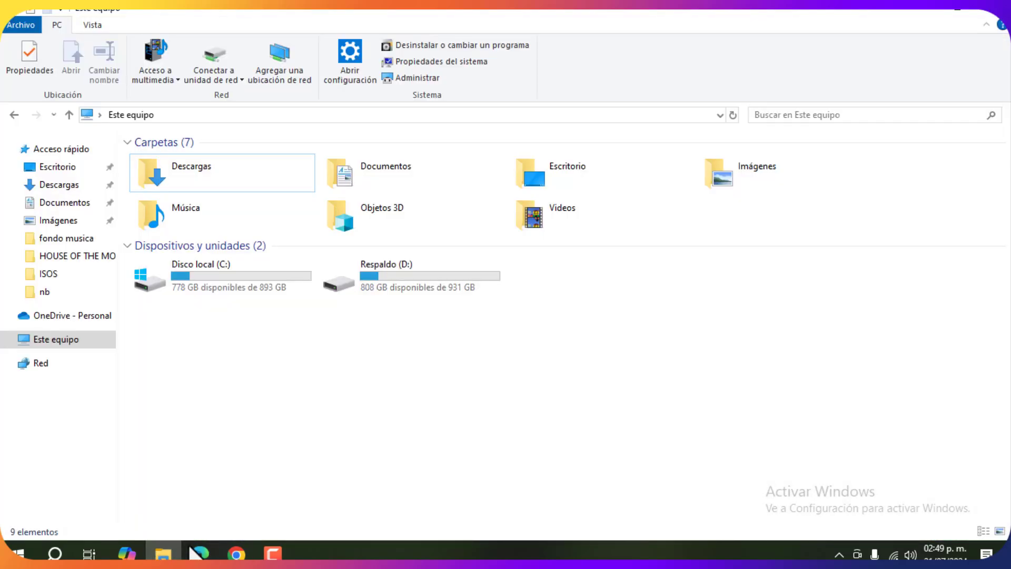
right_click(255, 352)
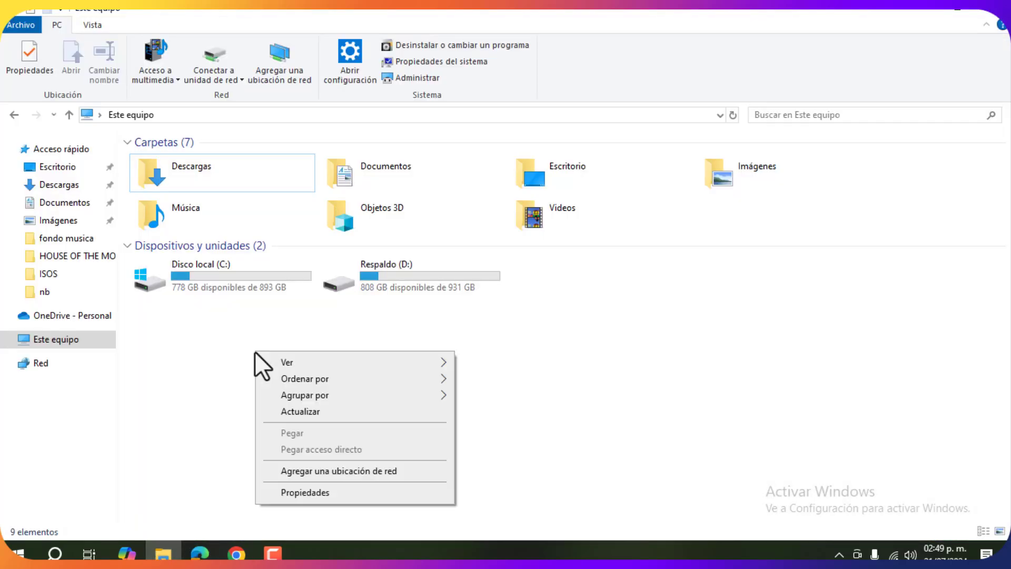
left_click(284, 491)
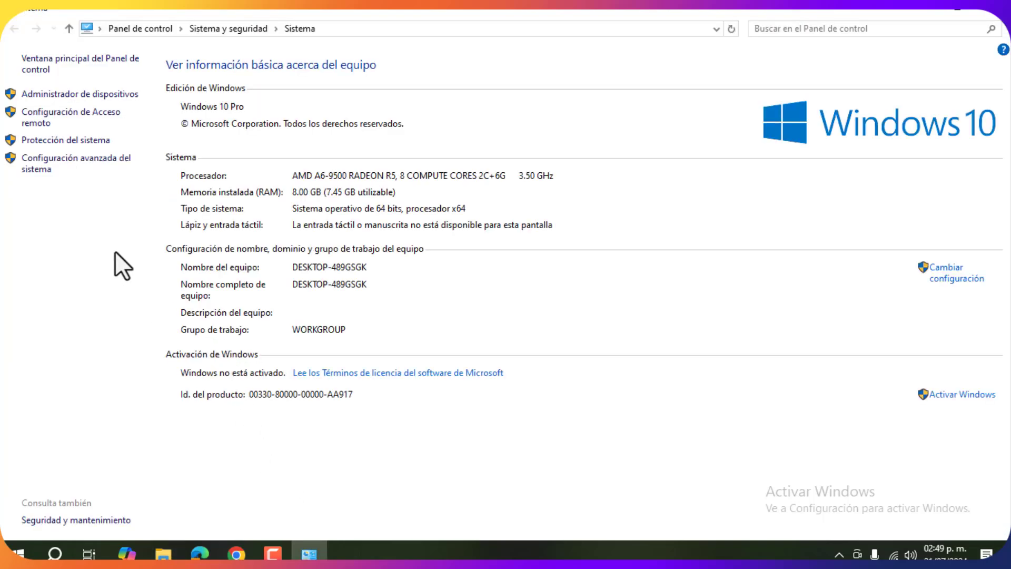
left_click(83, 169)
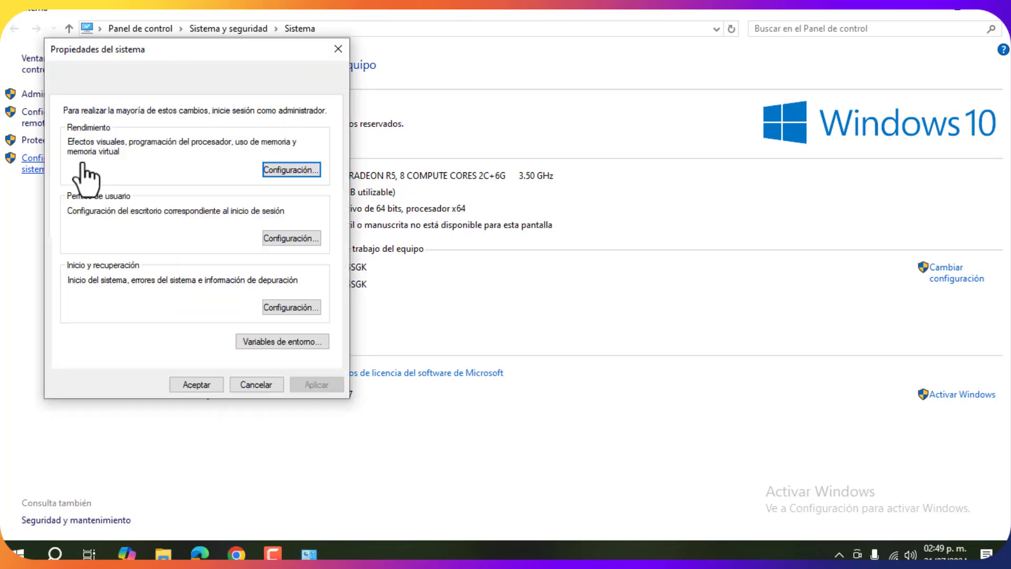
left_click_drag(97, 52, 668, 90)
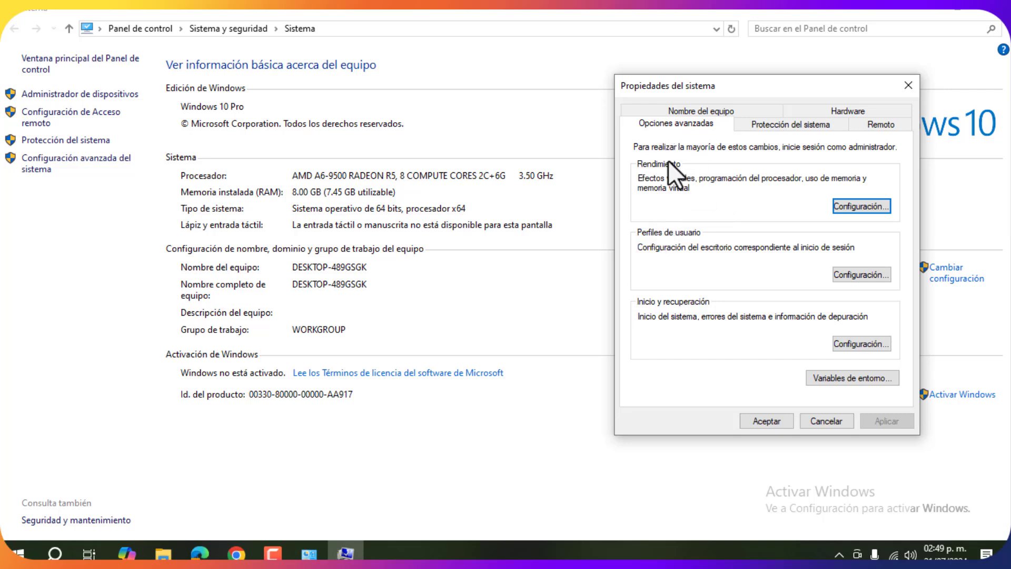
Step: In the performance options' virtual memory settings, turn off automatic paging file management and select a custom size for drive C:
left_click(868, 208)
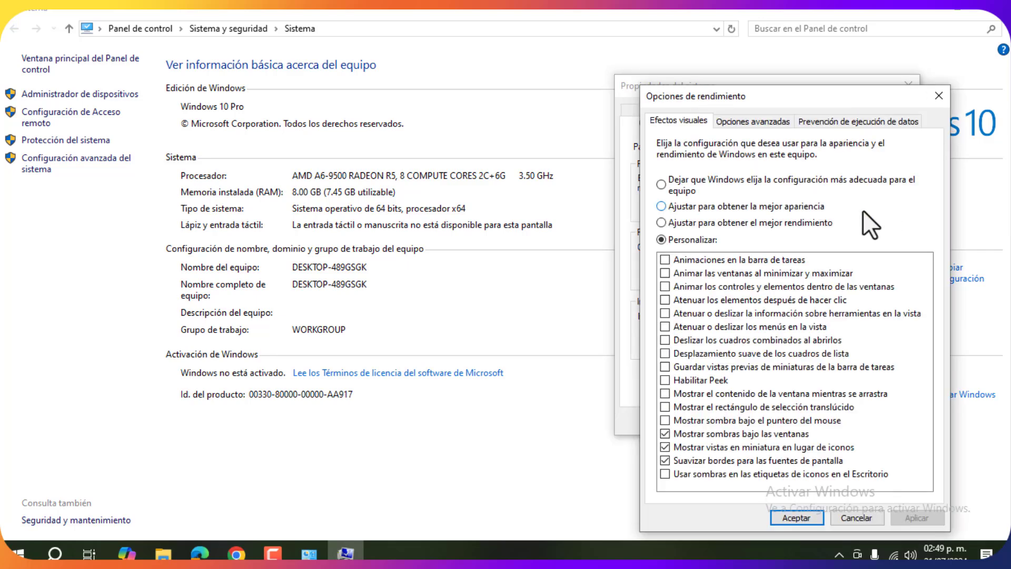
left_click_drag(761, 100, 727, 65)
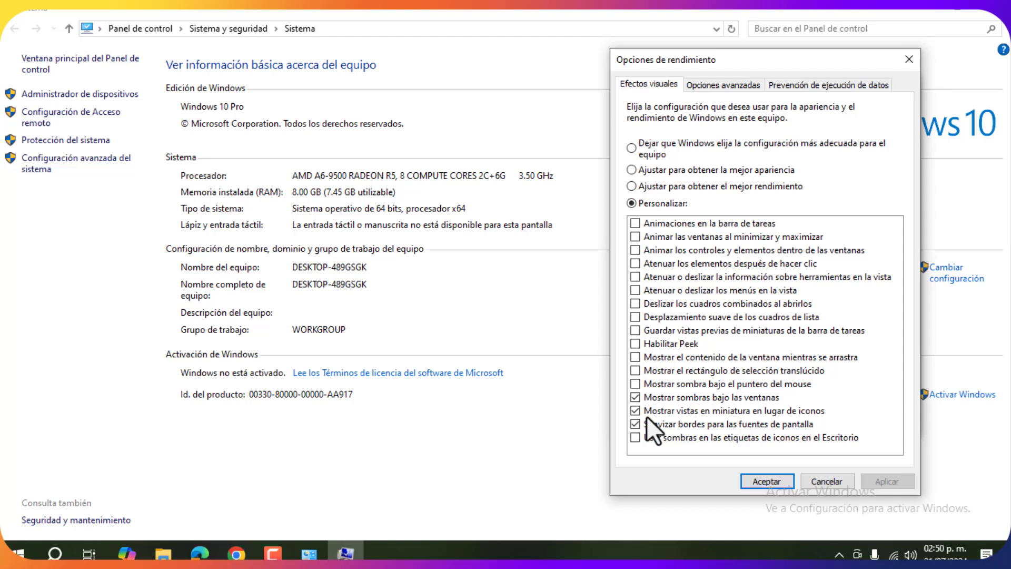
left_click(715, 87)
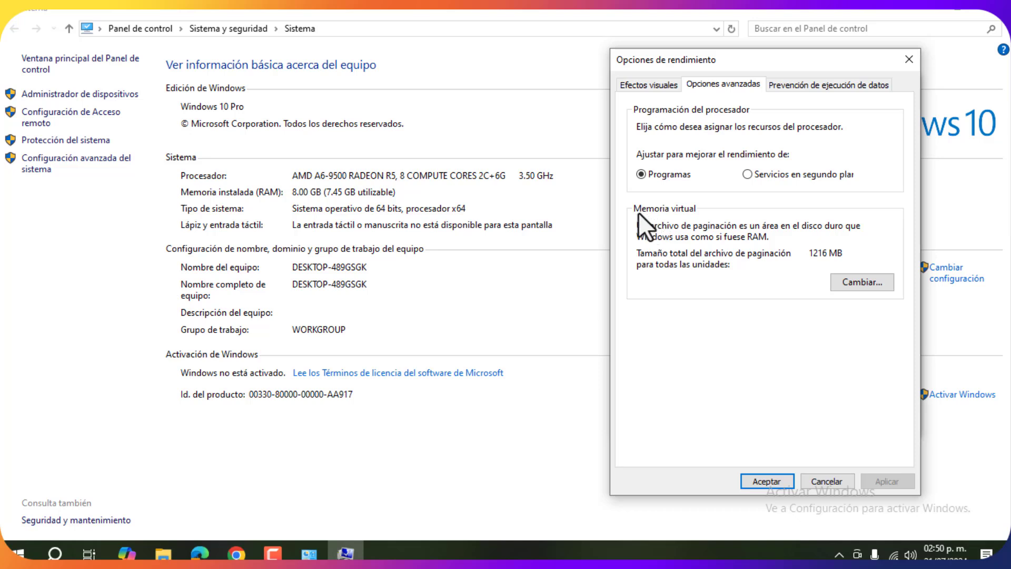
left_click(850, 284)
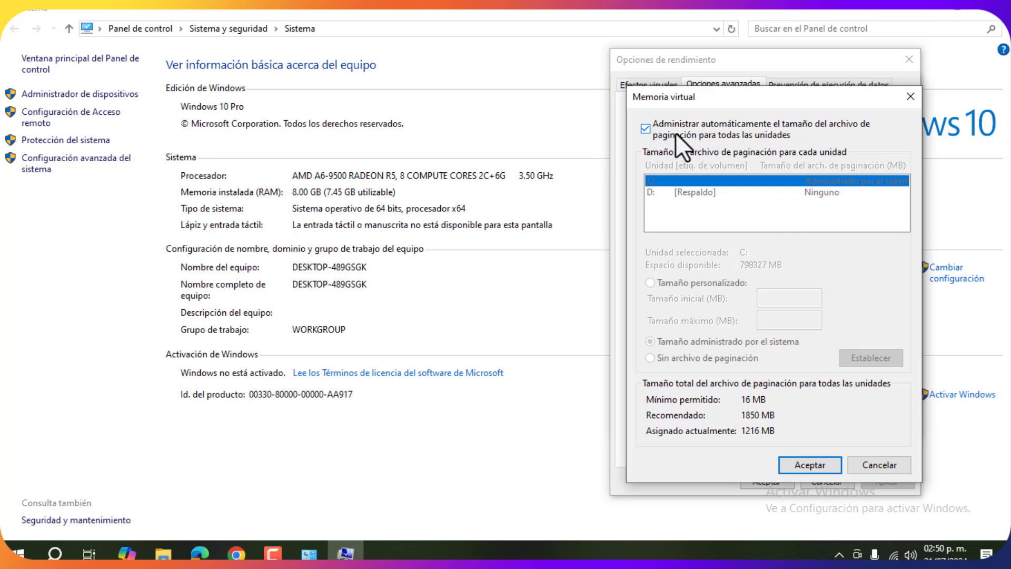
left_click(646, 129)
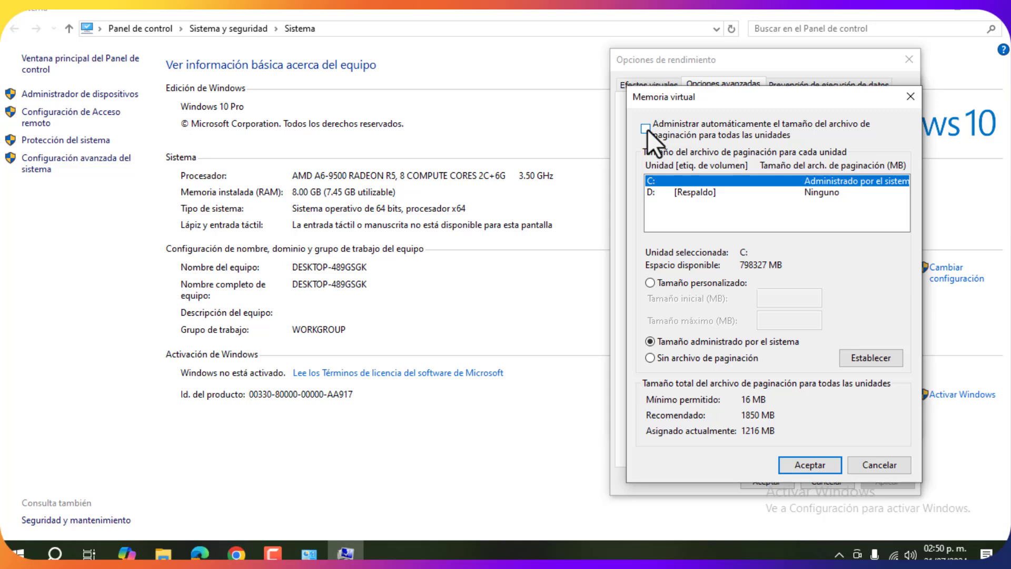
left_click(651, 283)
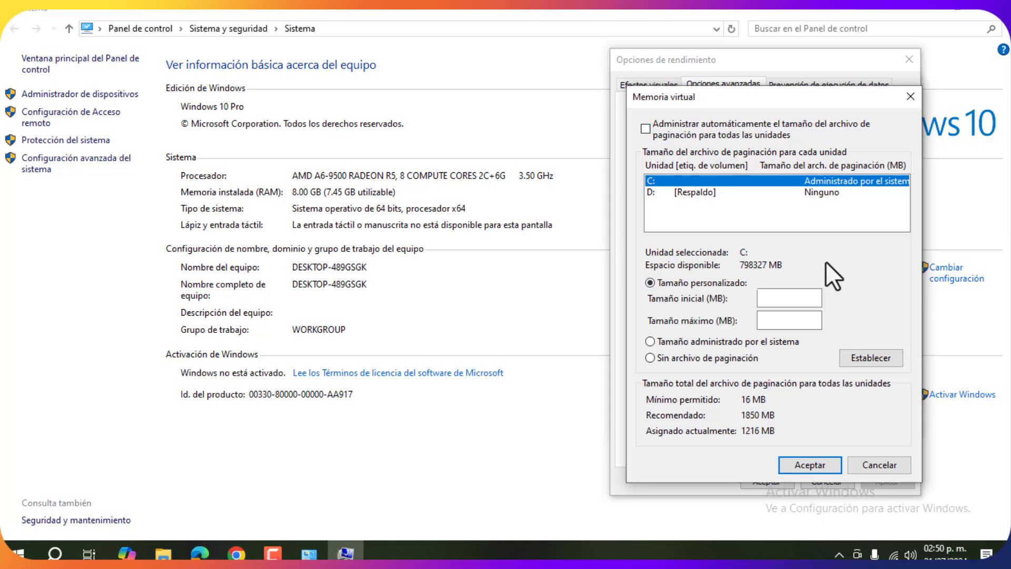
Step: Find and open Calculadora, placing its window beside the virtual memory settings
key("super")
type("clz")
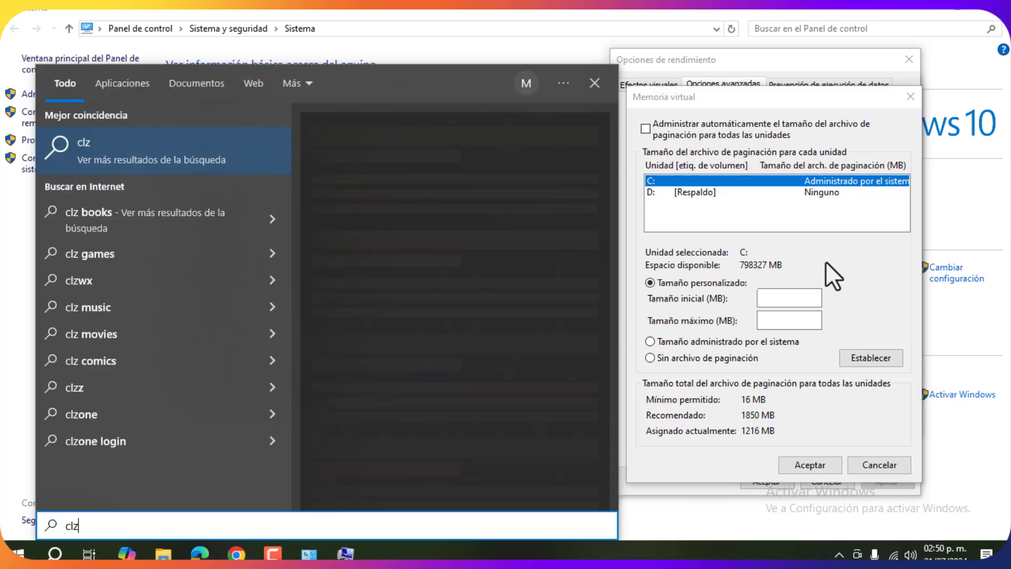
key("BackSpace")
type("a")
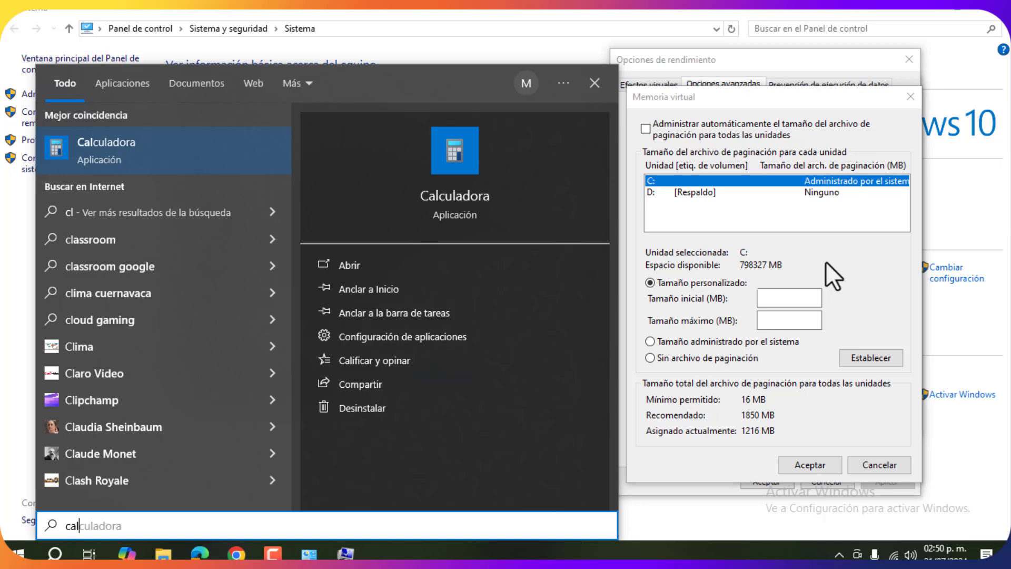
key("Return")
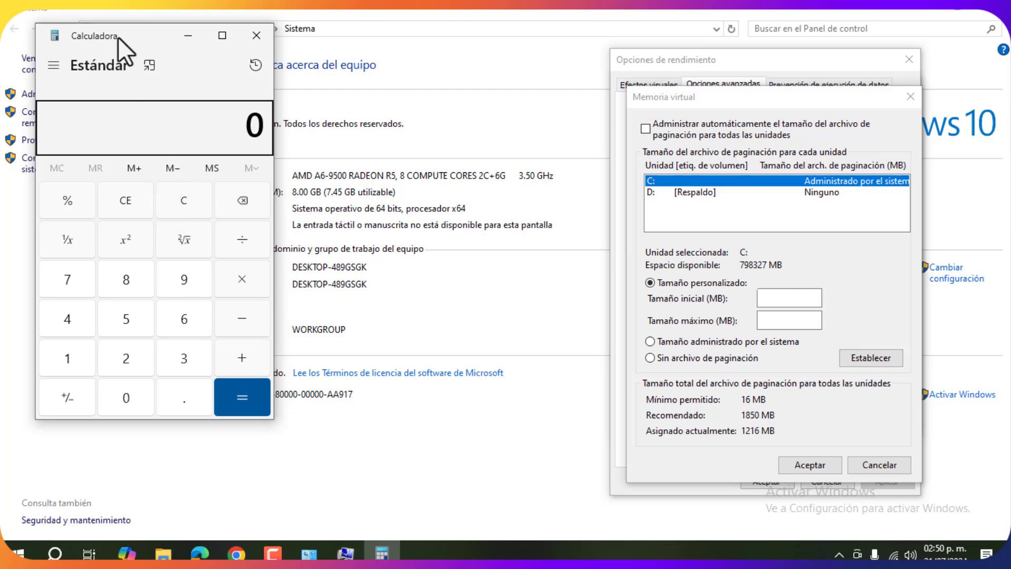
left_click_drag(118, 37, 125, 100)
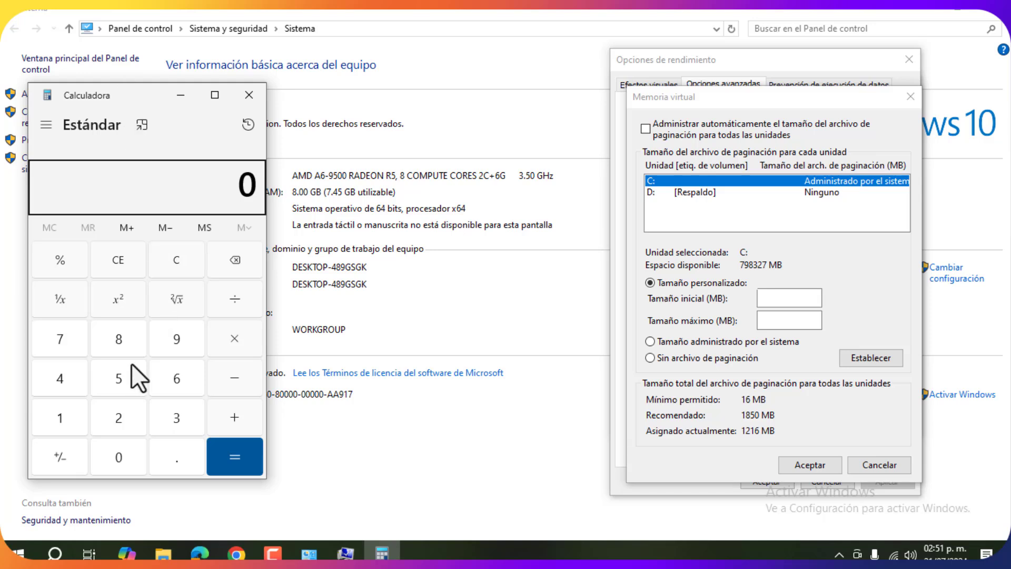
Step: Calculate 8 × 1024 and set the initial paging file size for drive C: to 8192 MB
left_click(126, 349)
left_click(236, 340)
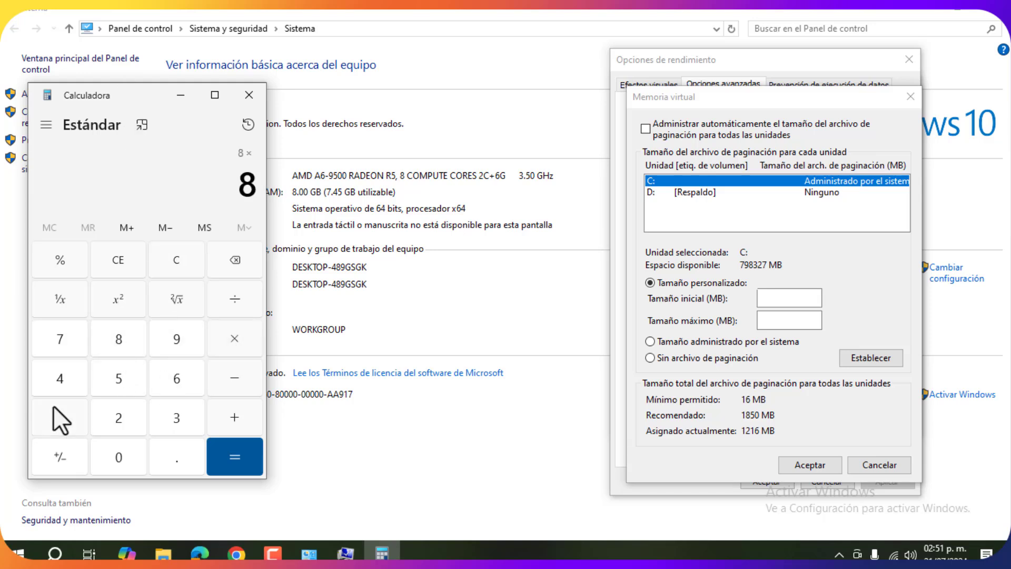
left_click(53, 406)
left_click(114, 465)
left_click(108, 416)
left_click(72, 375)
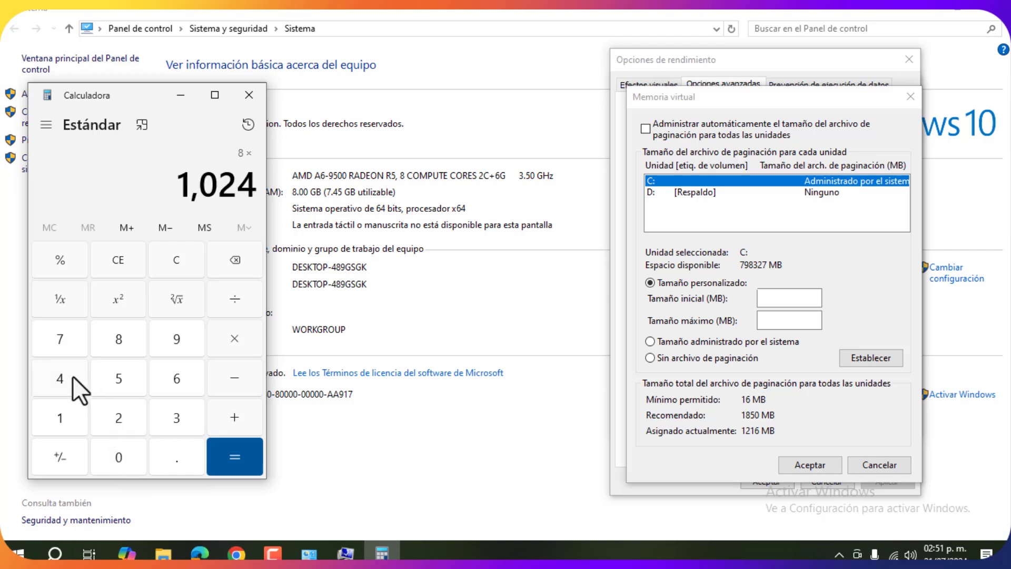
left_click(231, 454)
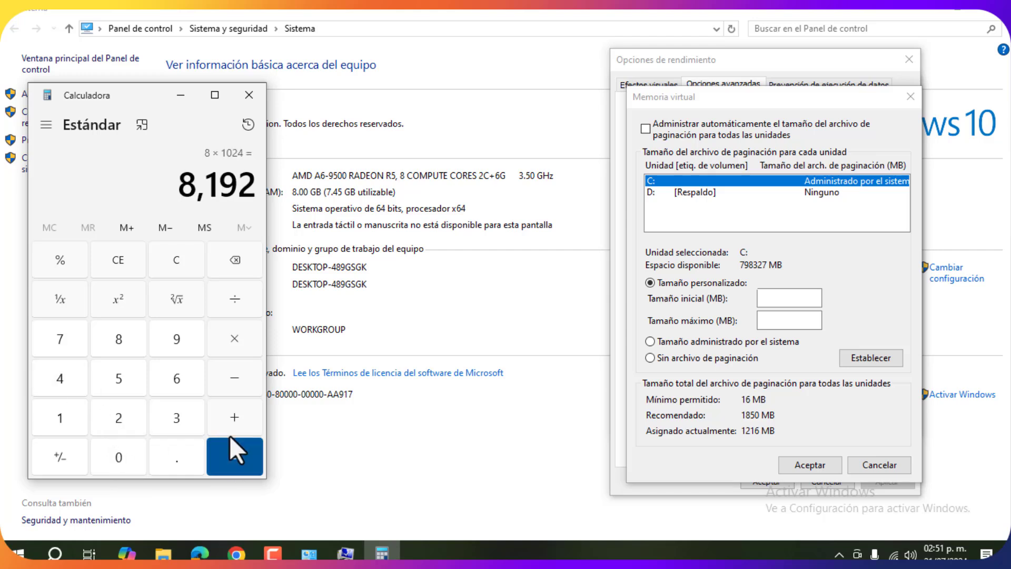
left_click(781, 297)
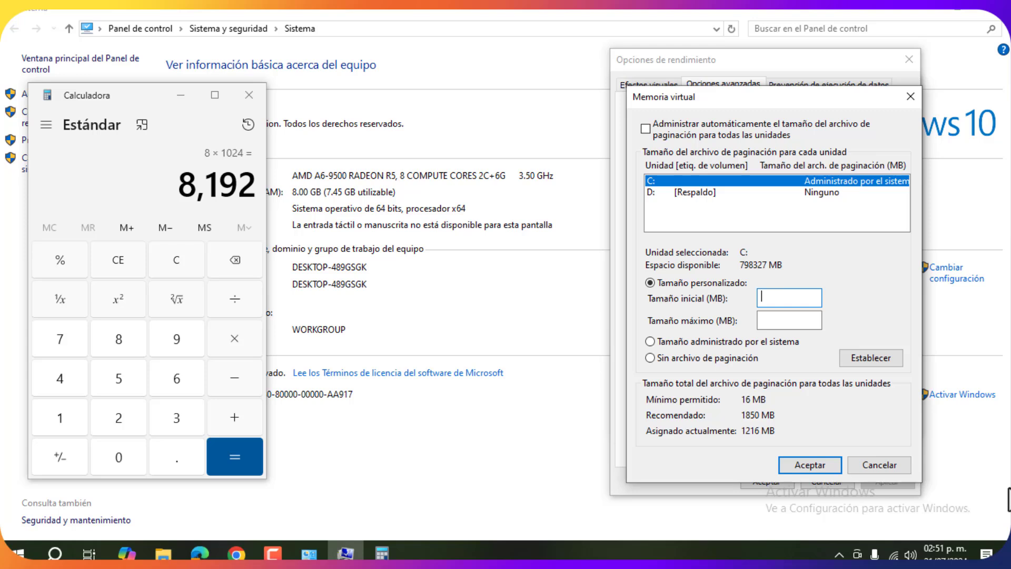
type("8192")
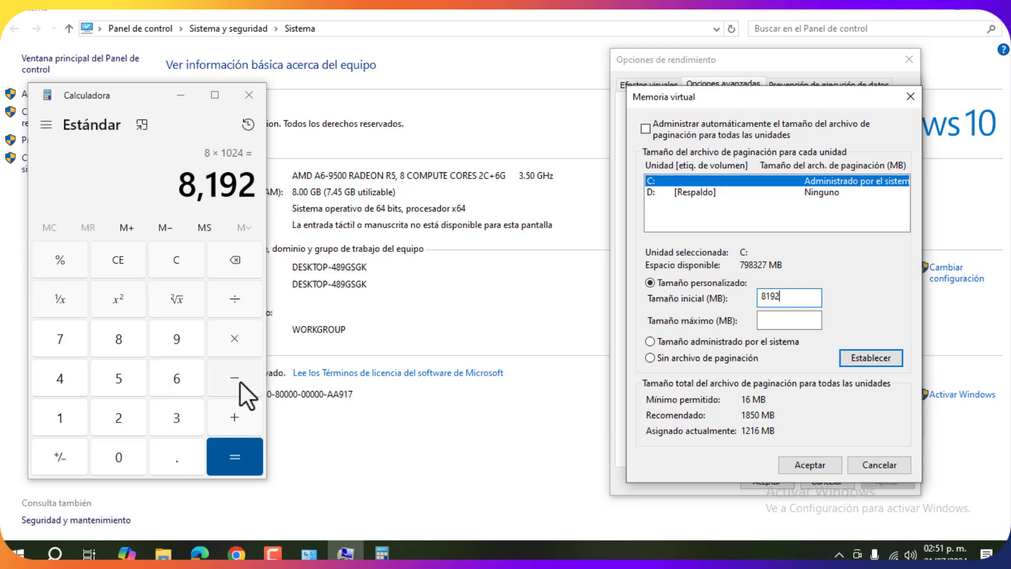
Step: Switch to Calculadora and multiply the 8192 result by 2
left_click(232, 349)
left_click(126, 415)
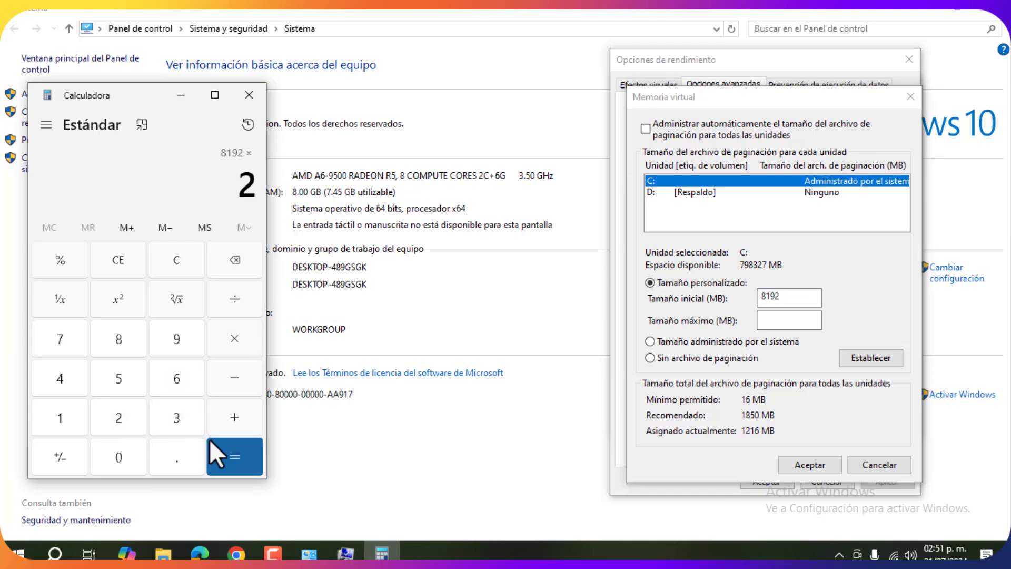
left_click(224, 452)
Step: Set the maximum paging file size to 16348 MB, accept the virtual memory settings and close Calculadora
left_click(777, 319)
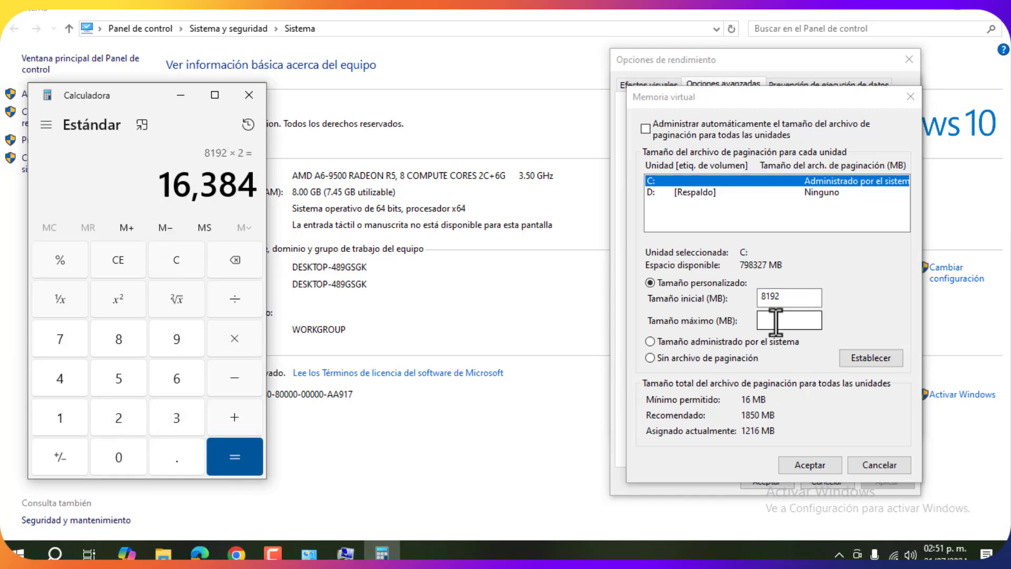
type("16348")
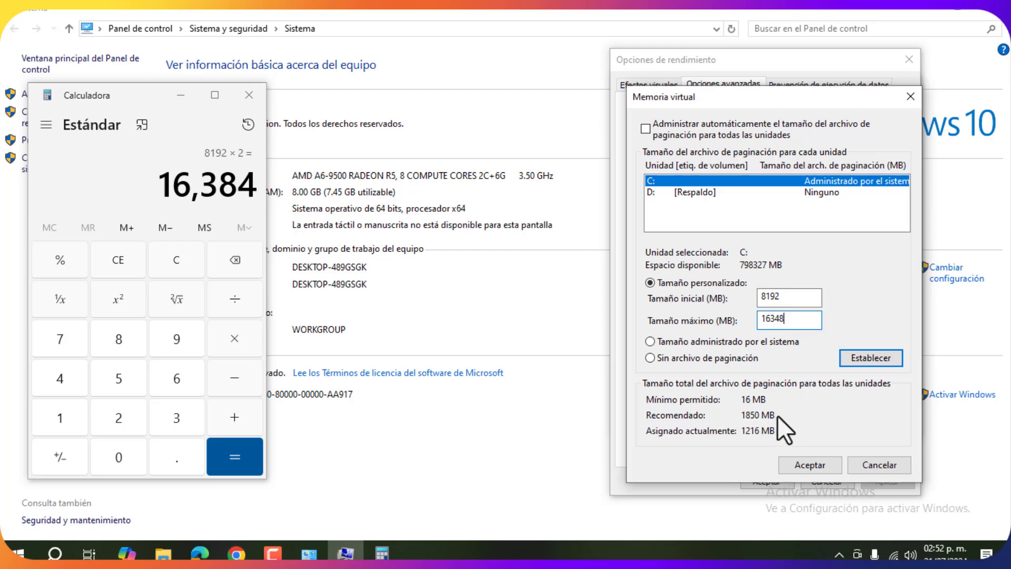
left_click(807, 464)
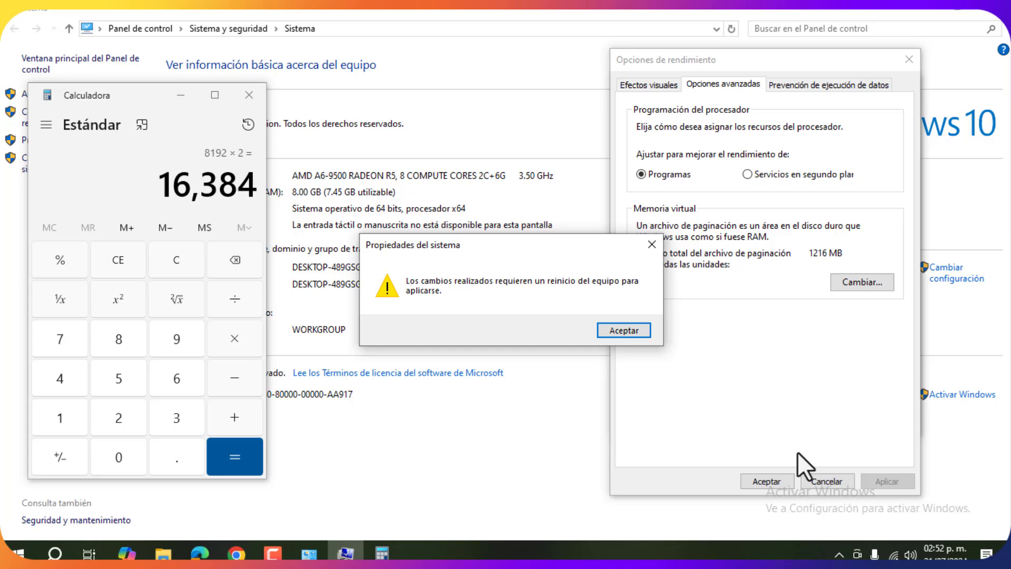
left_click(249, 95)
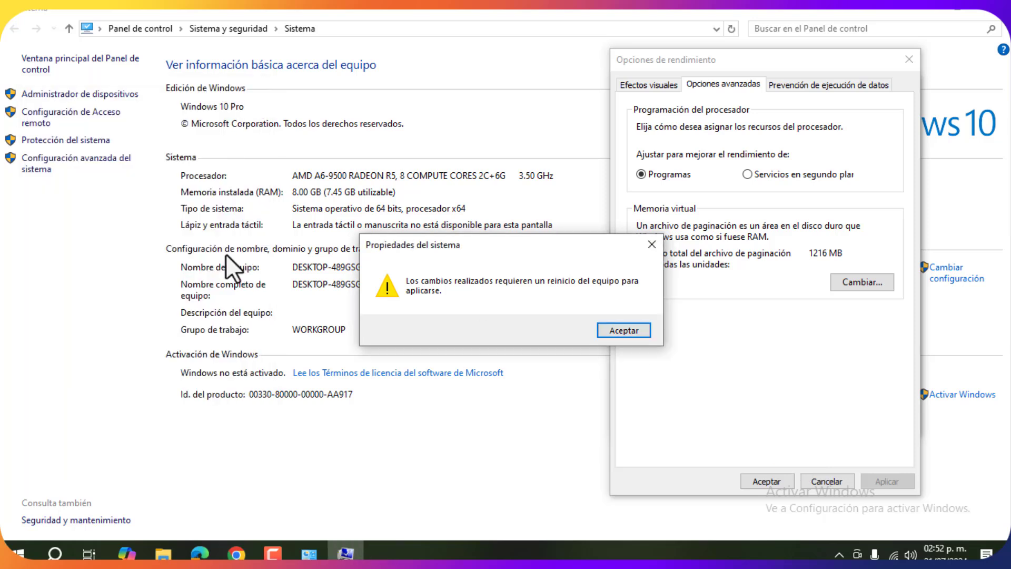